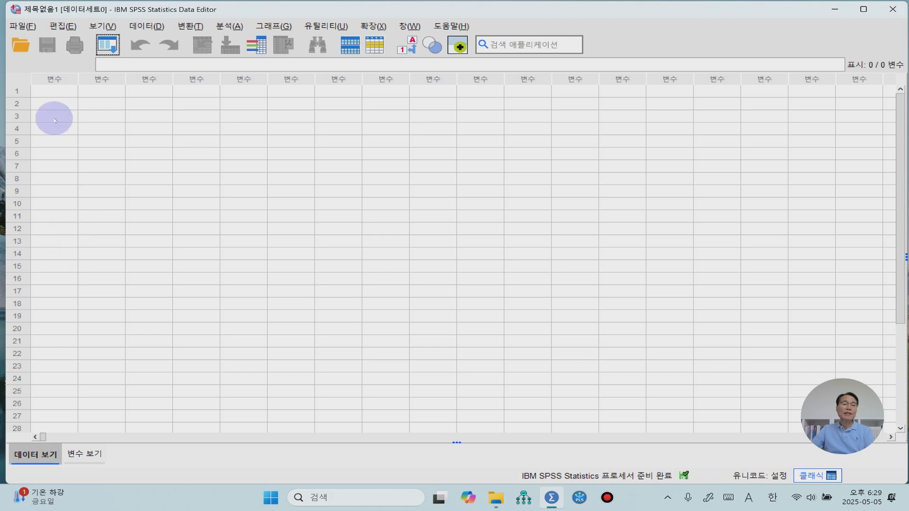
Step: Open the data file 제8장 교차분석(카이제곱검증) 제어변수 있는 데이터.sav from the SPSS 분석 데이터 folder
left_click(27, 26)
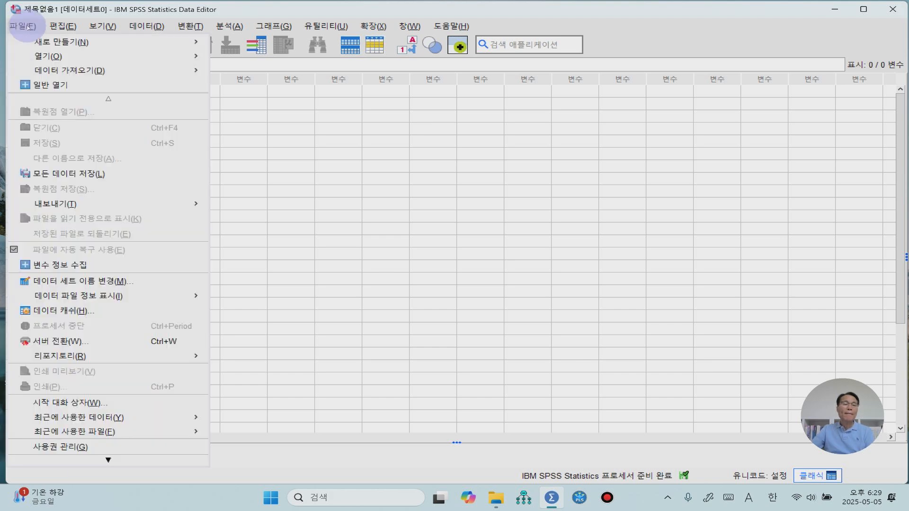
mouse_move(44, 56)
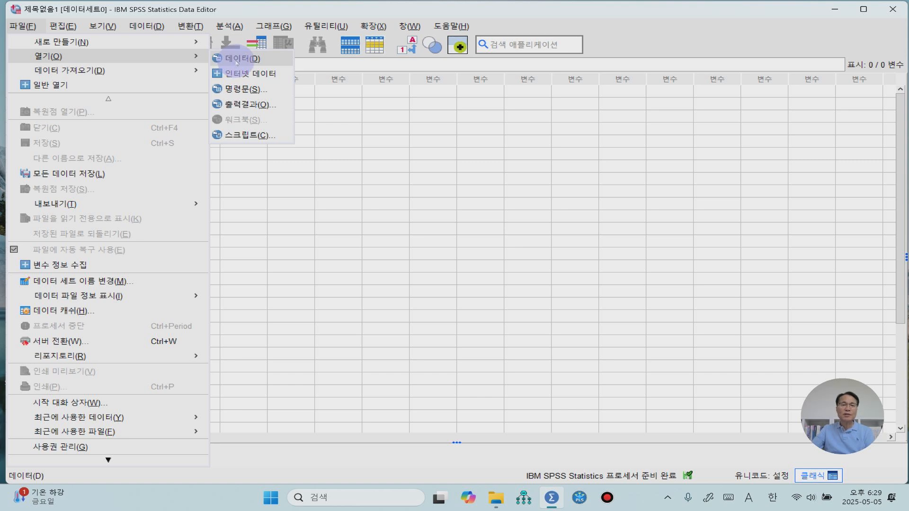
left_click(239, 58)
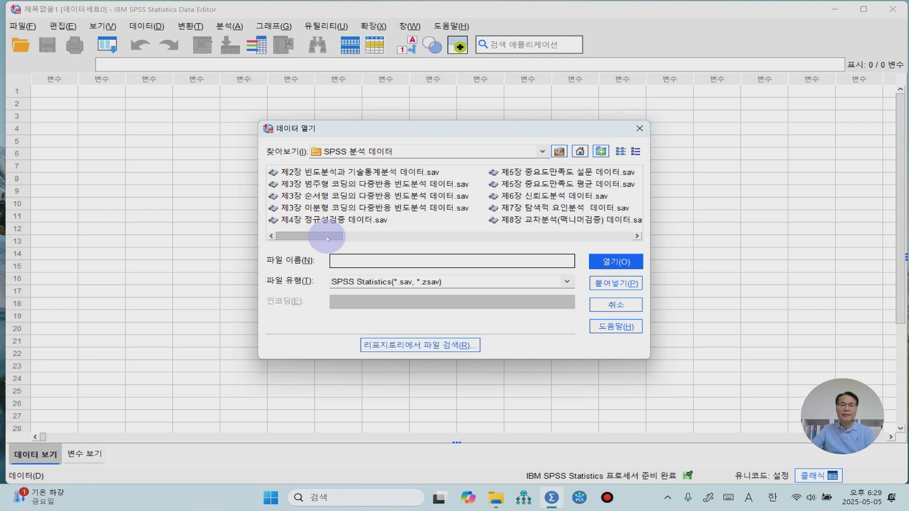
left_click_drag(327, 238, 404, 241)
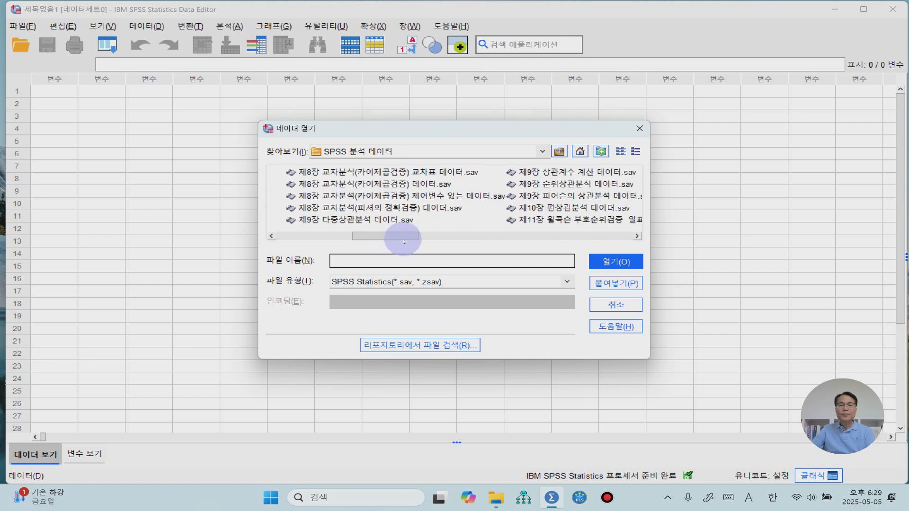
left_click(396, 196)
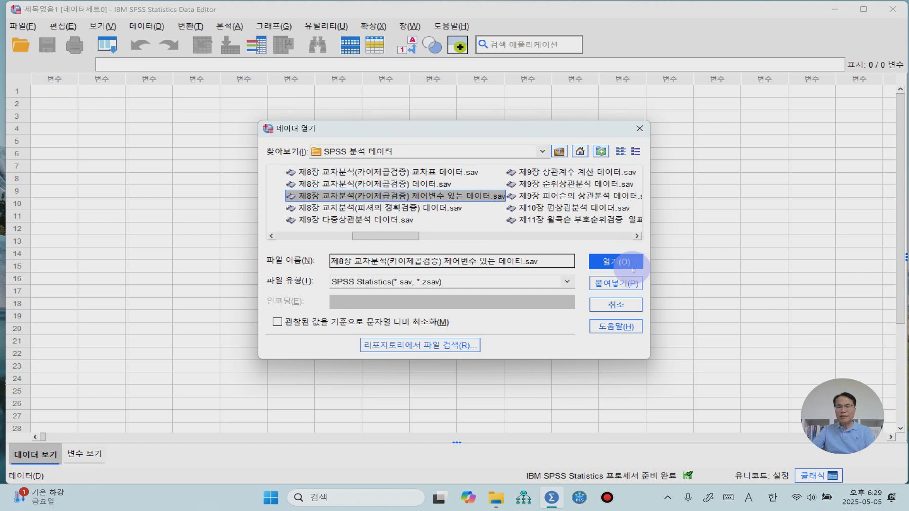
left_click(617, 262)
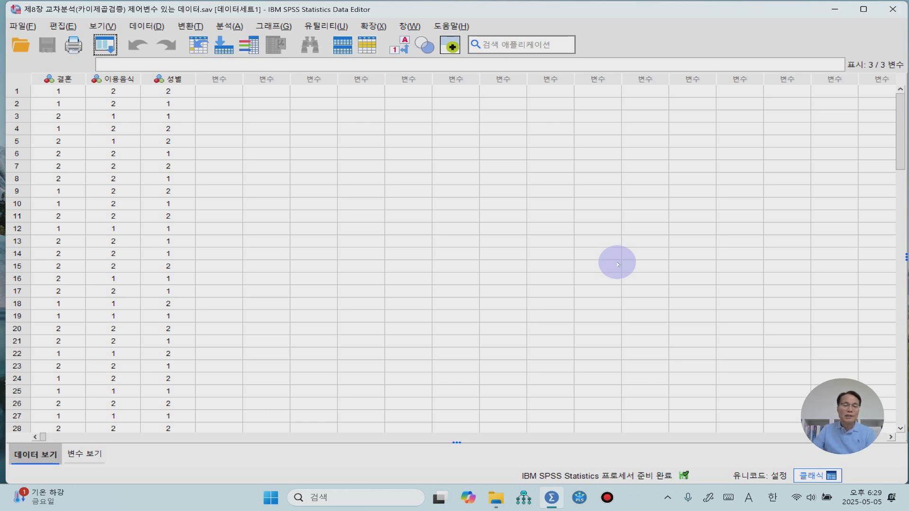
Step: Look through the data rows, then examine the variable definitions and the measurement level options of 결혼
scroll(202, 290, "down", 8)
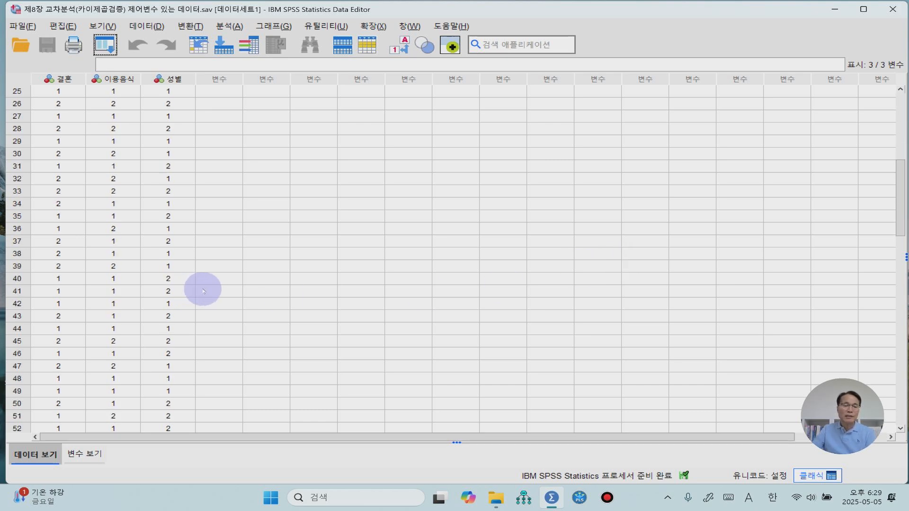
scroll(203, 288, "up", 8)
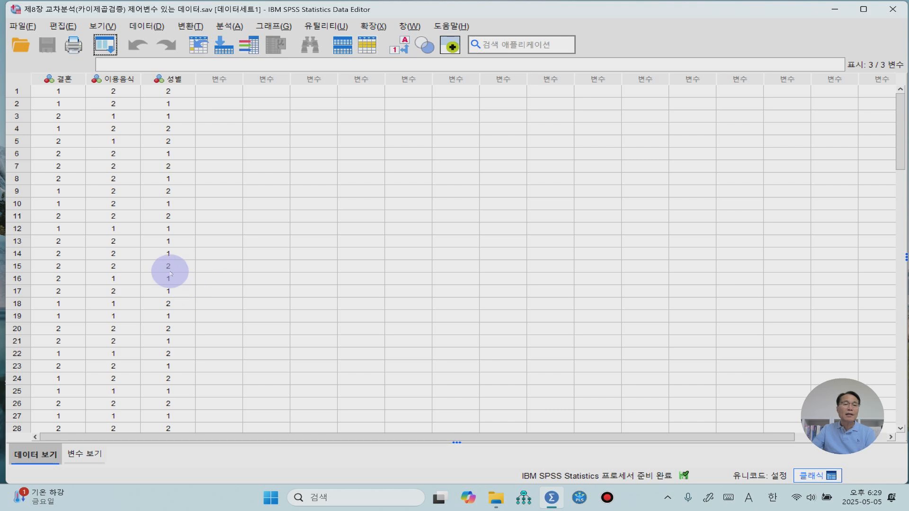
left_click(86, 456)
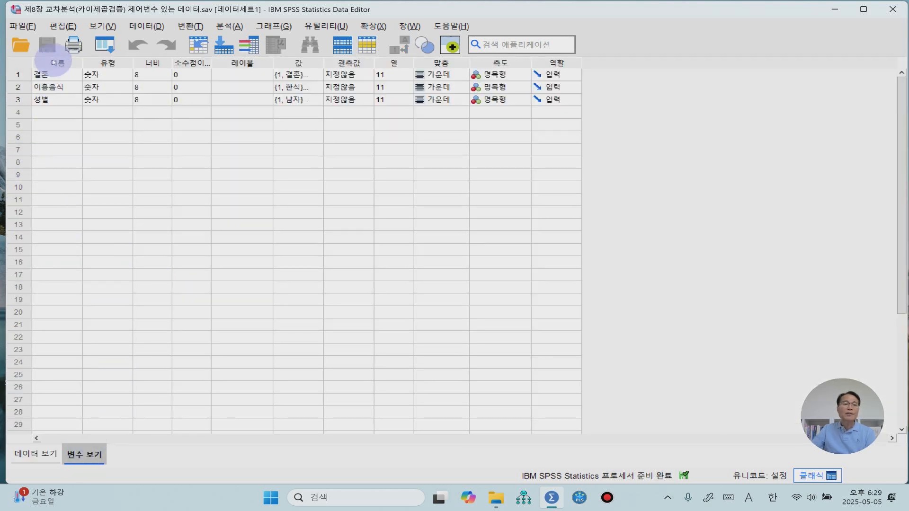
left_click(520, 75)
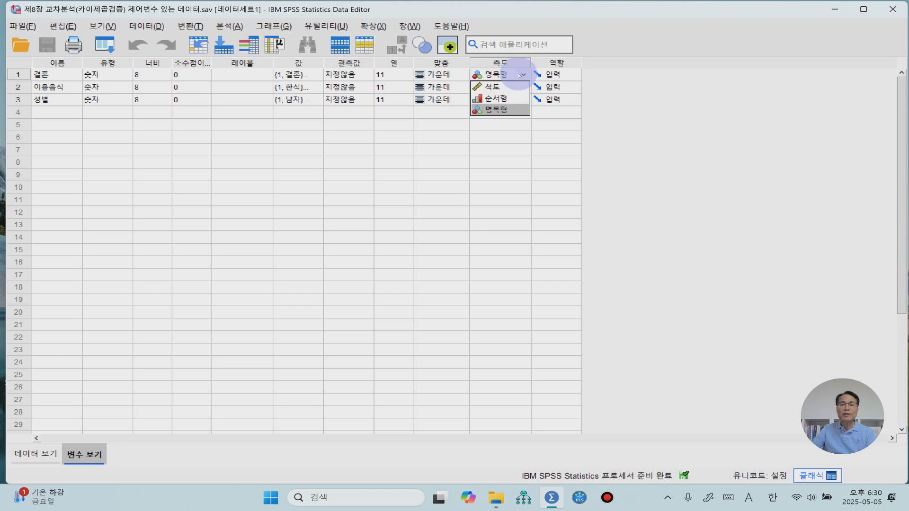
left_click(114, 161)
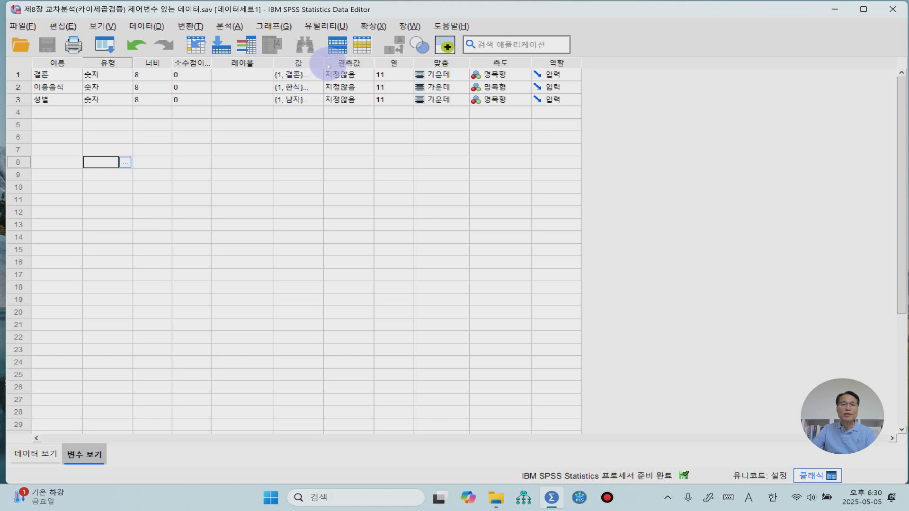
Step: Widen the 값 column in the variable definitions and review the value labels of 결혼, 이용음식 and 성별
left_click_drag(323, 62, 349, 63)
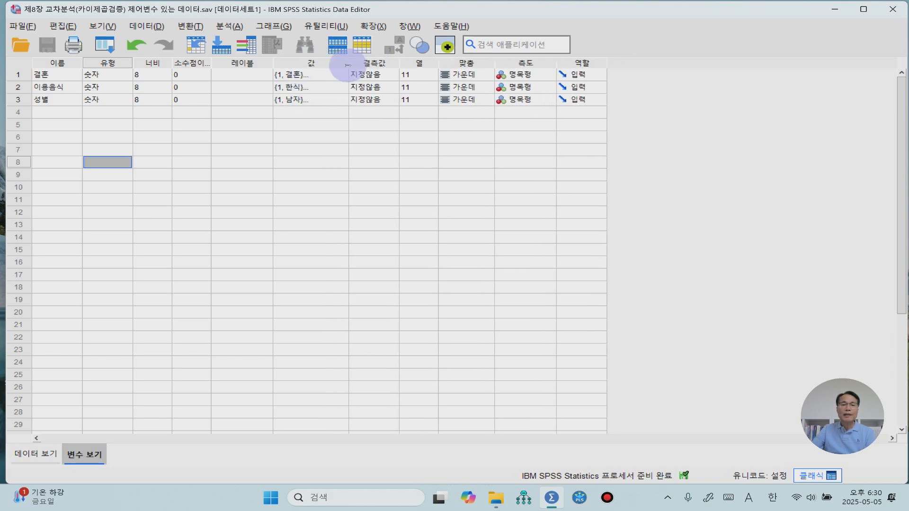
left_click(310, 78)
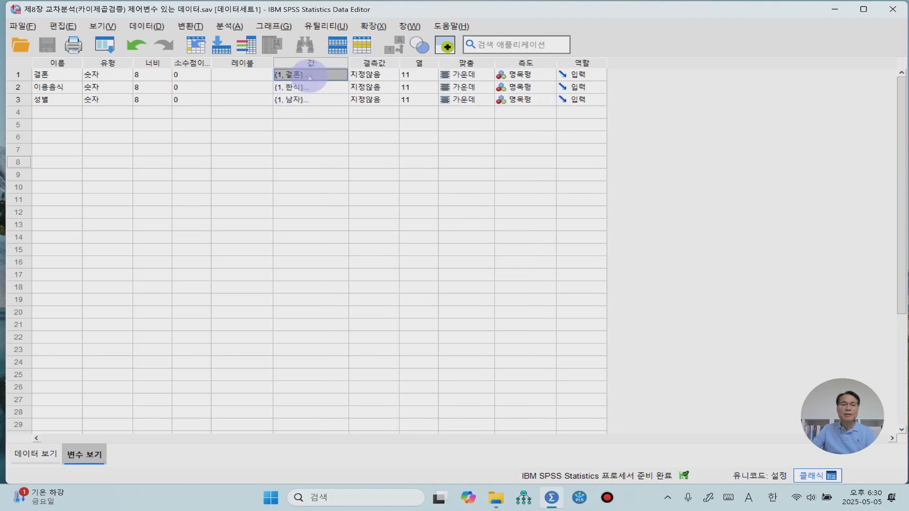
left_click(341, 76)
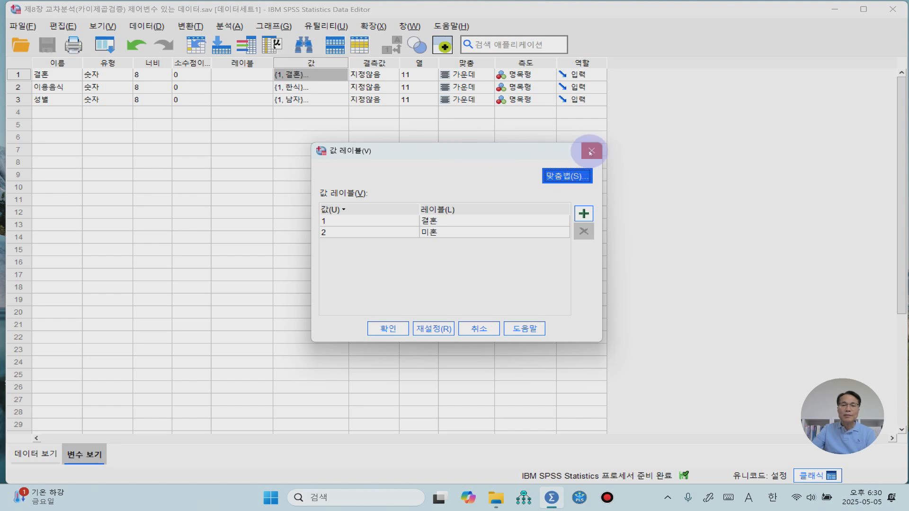
left_click(590, 151)
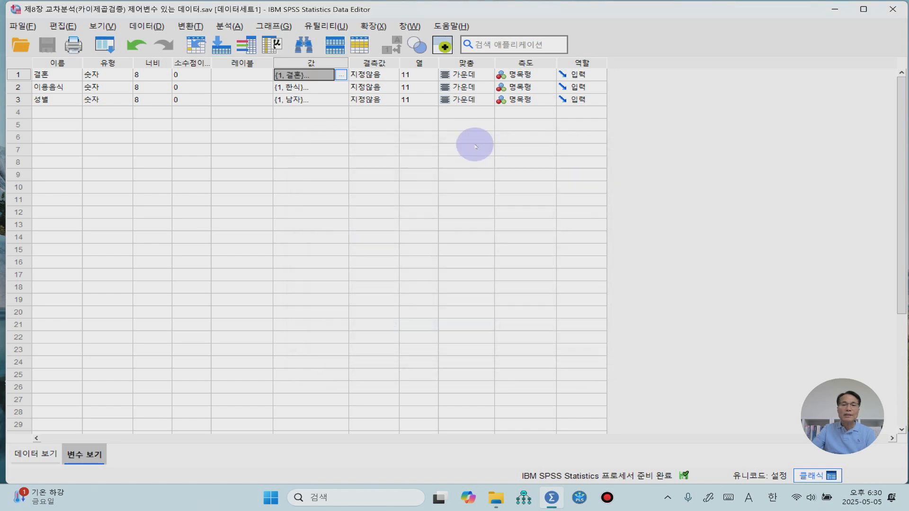
left_click(338, 88)
left_click(343, 89)
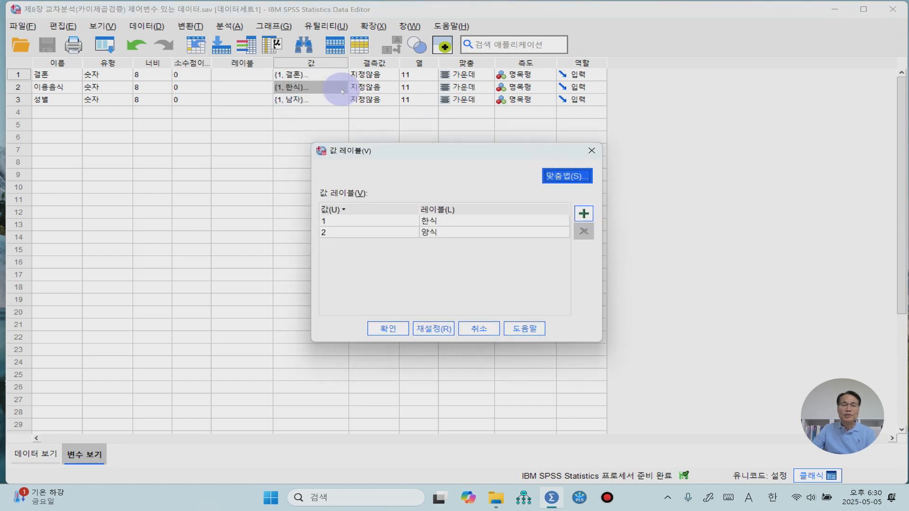
left_click(478, 332)
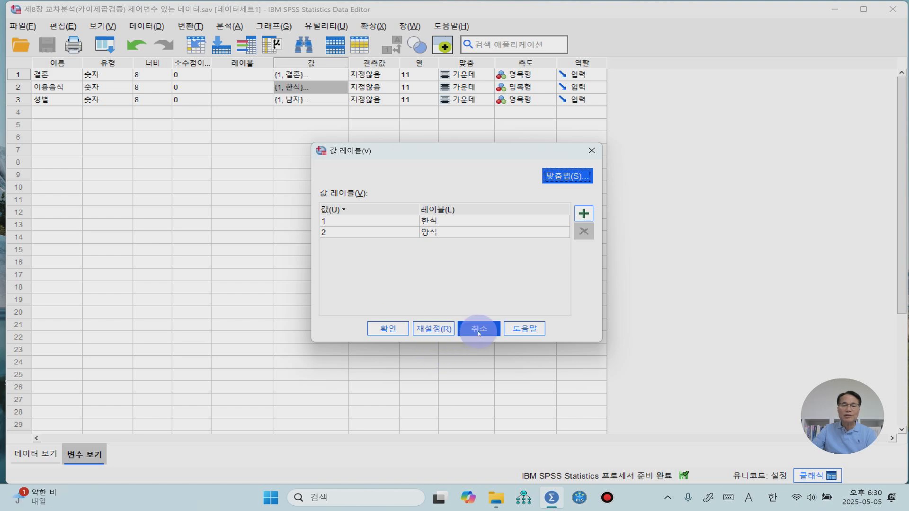
left_click(338, 102)
left_click(342, 103)
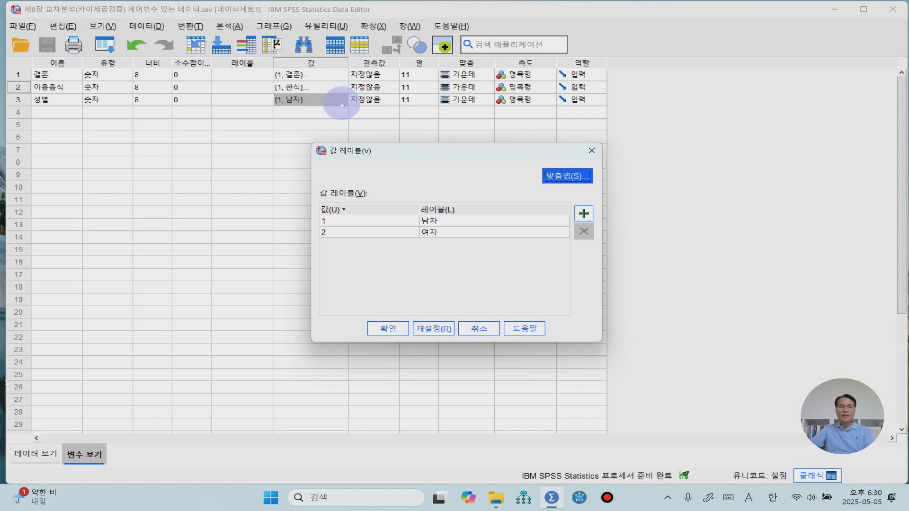
left_click(383, 332)
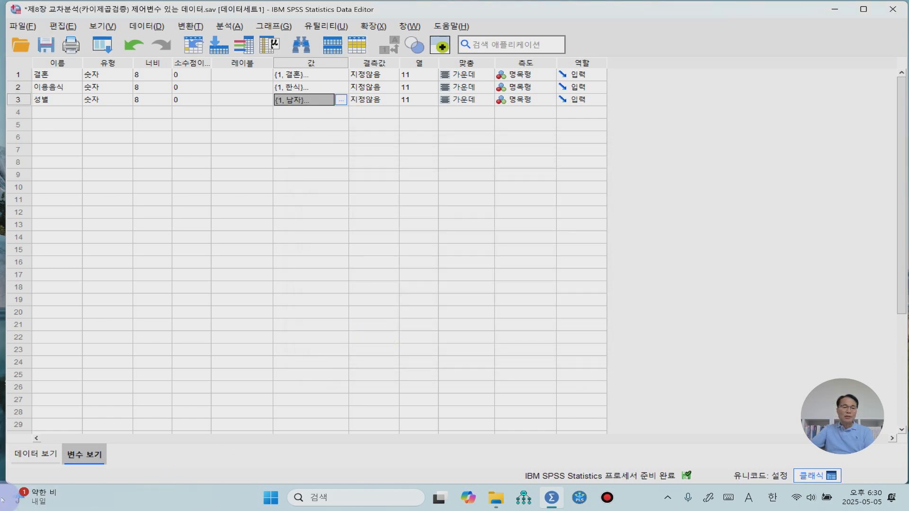
Step: Return to the data view and set up a 교차분석 with 결혼 as the row variable and 이용음식 as the column variable
left_click(30, 455)
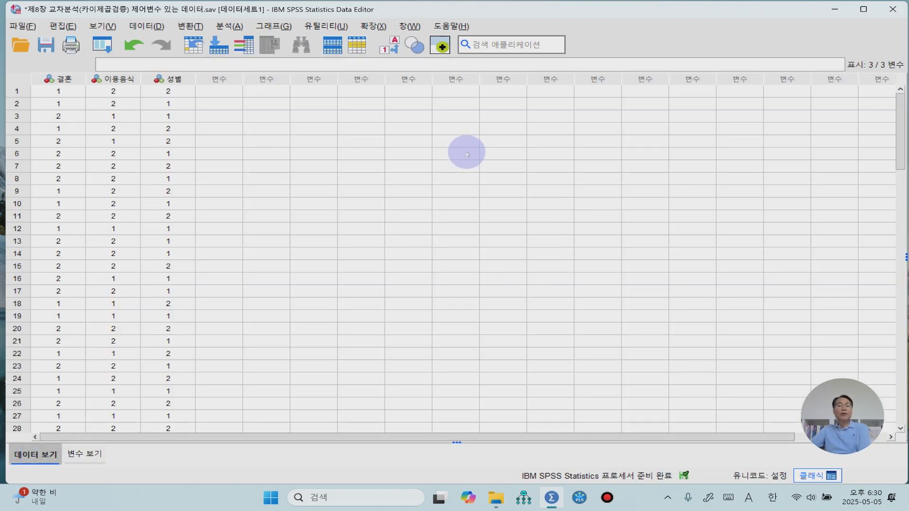
left_click(230, 27)
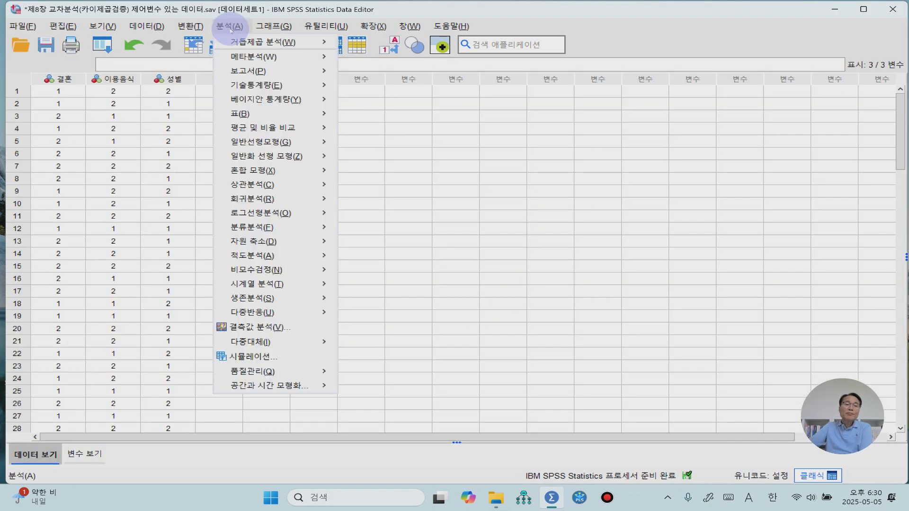
mouse_move(279, 85)
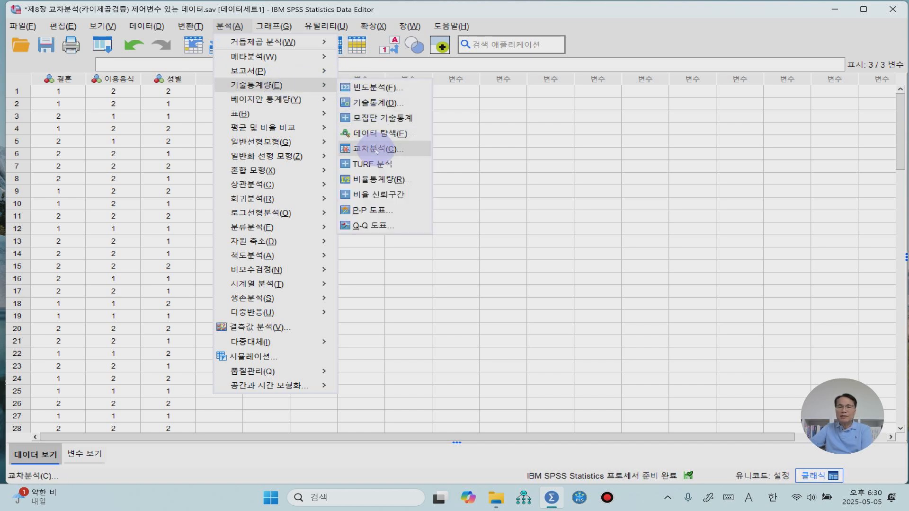
left_click(376, 150)
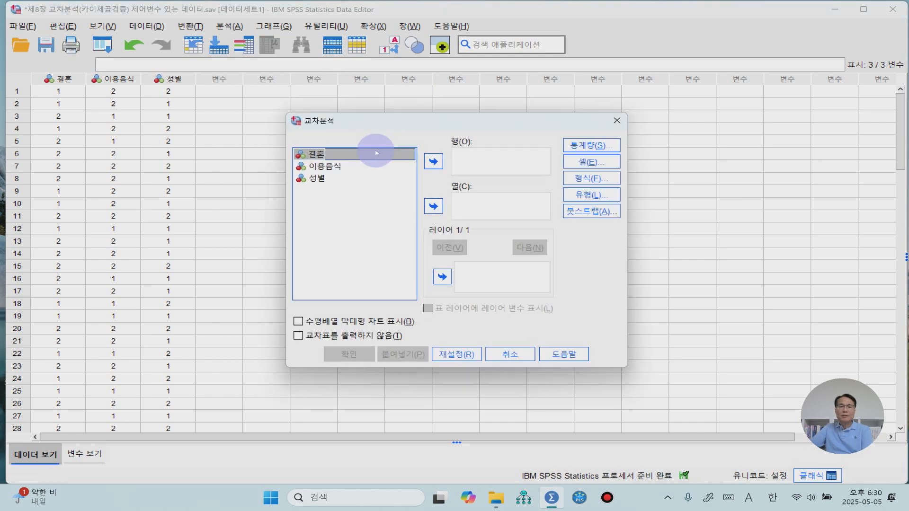
left_click(433, 161)
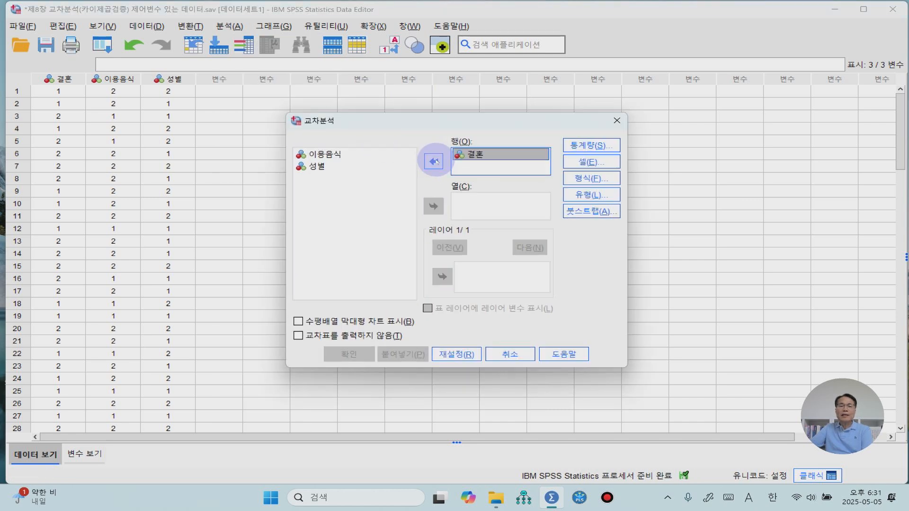
left_click(325, 154)
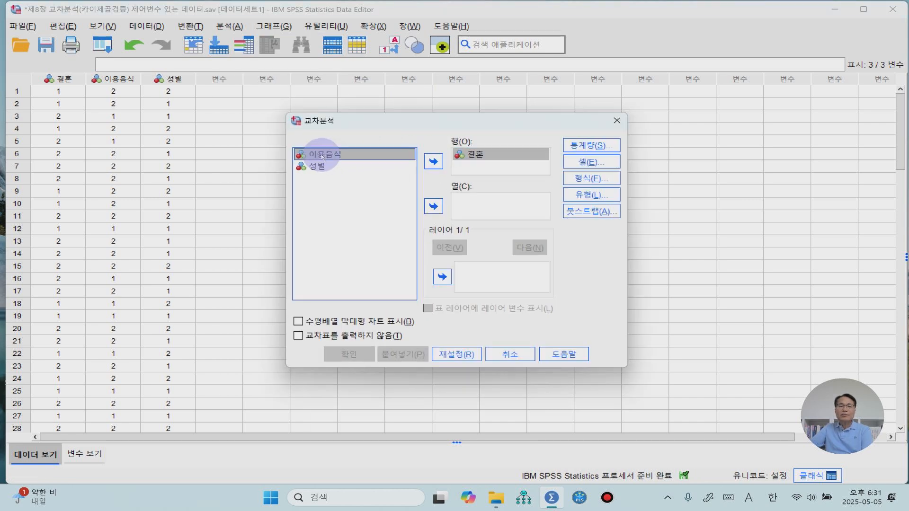
left_click(432, 207)
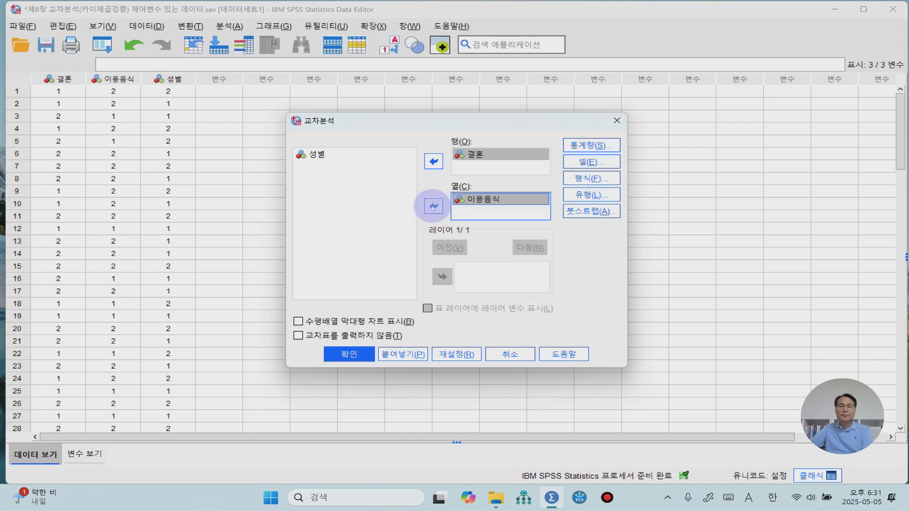
Step: Add 성별 as the layer variable of the crosstab and enable the clustered bar chart display (수평배열 막대형 차트 표시)
left_click(307, 155)
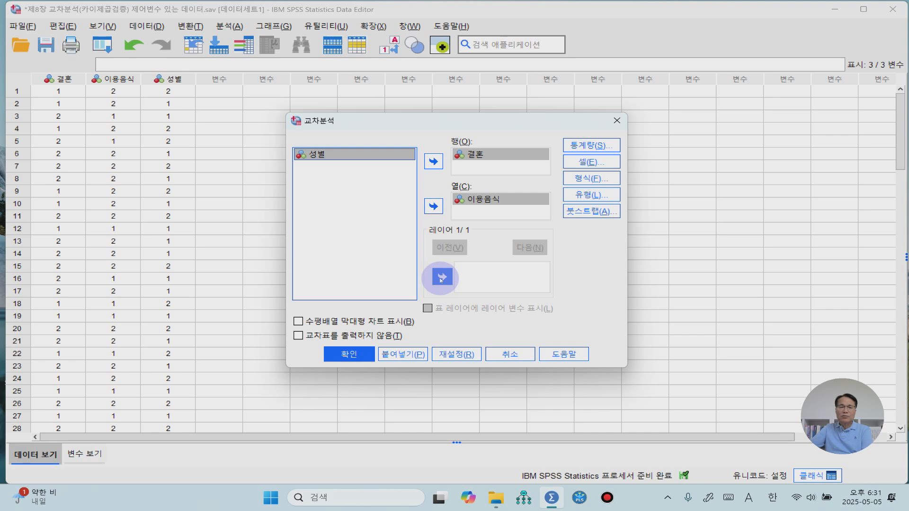
left_click(441, 278)
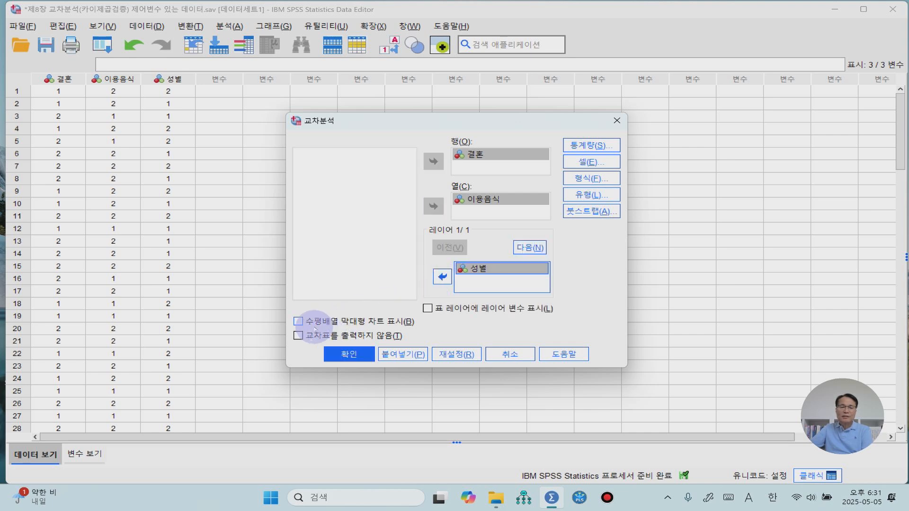
left_click(298, 323)
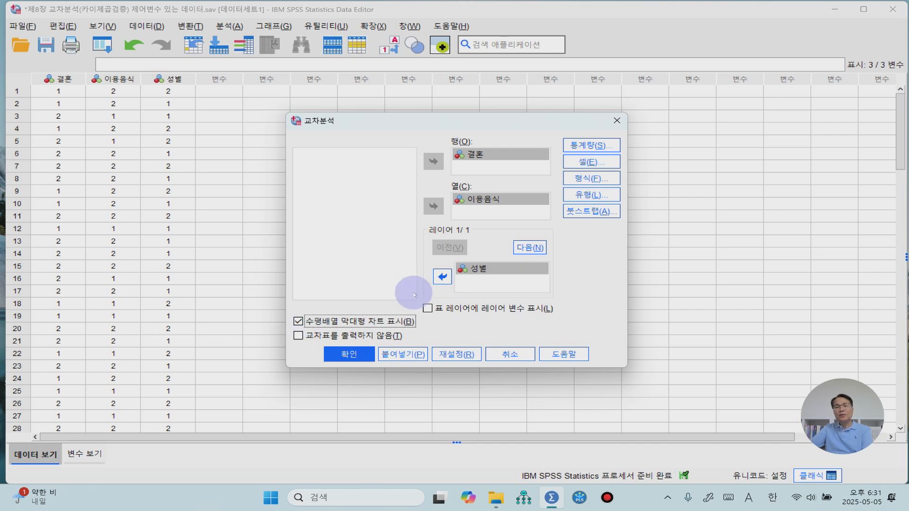
Step: Request the 카이제곱 and the Cochran 및 Mantel-Haenszel statistics for the crosstab
left_click(599, 147)
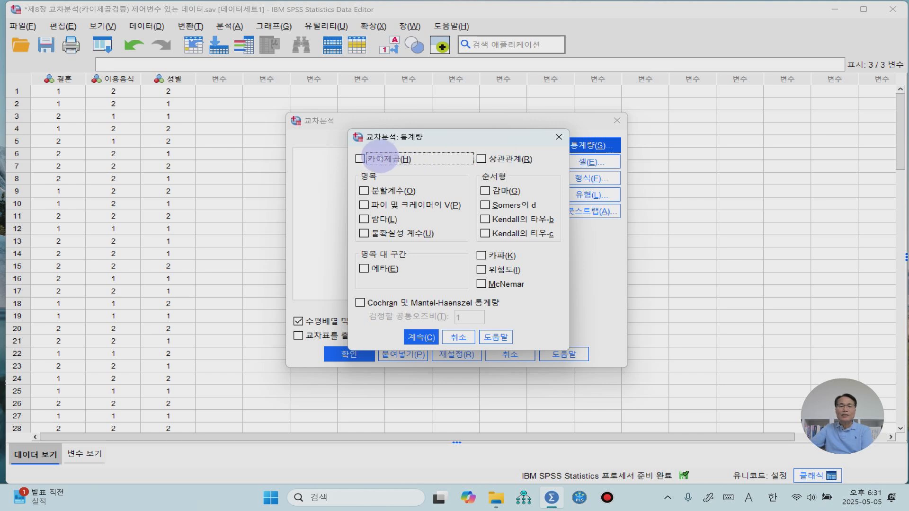
left_click(379, 159)
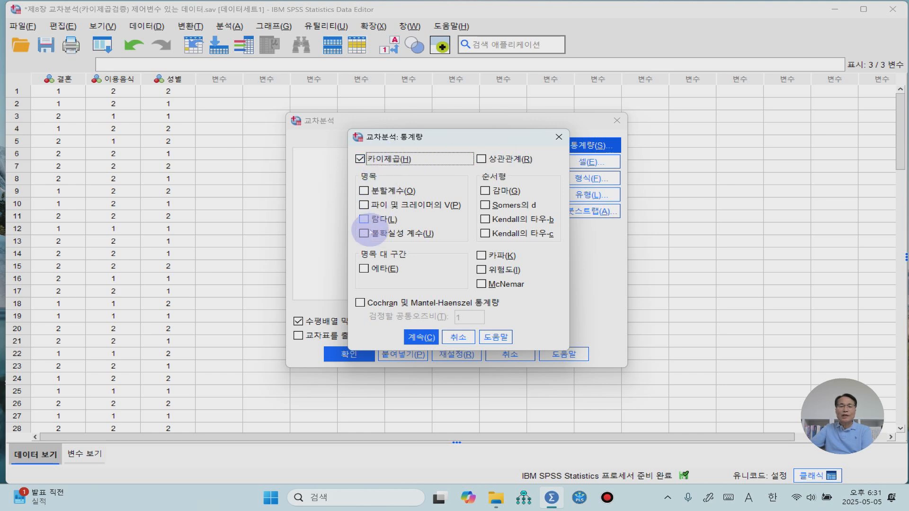
left_click(360, 303)
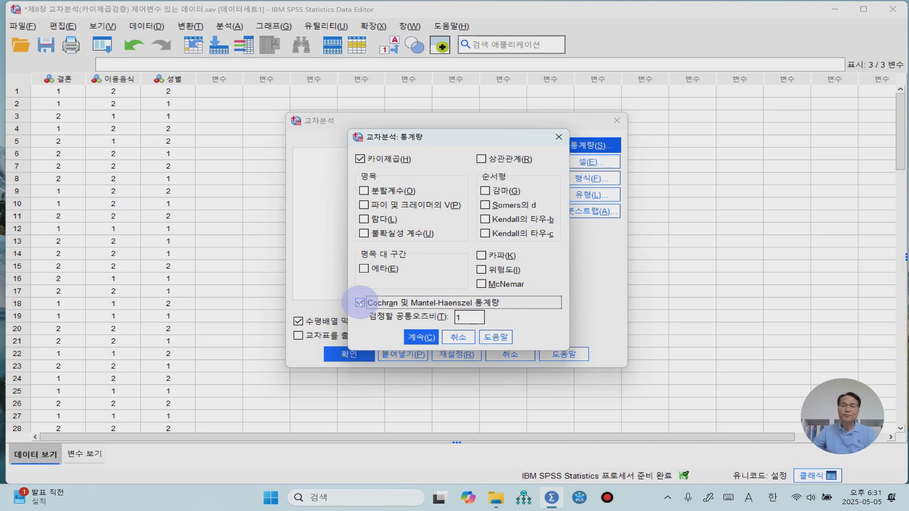
left_click(415, 338)
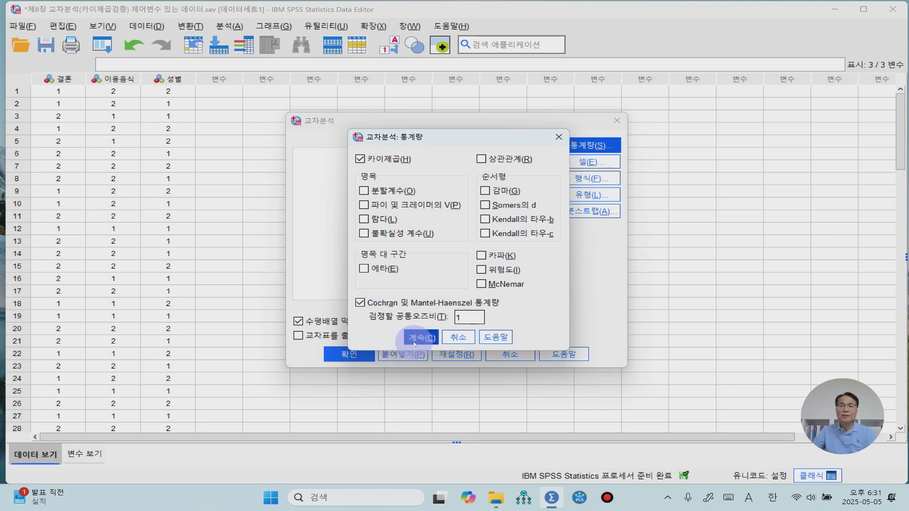
Step: Add row percentages (행) to the crosstab cells alongside the observed counts and run the 교차분석
left_click(600, 164)
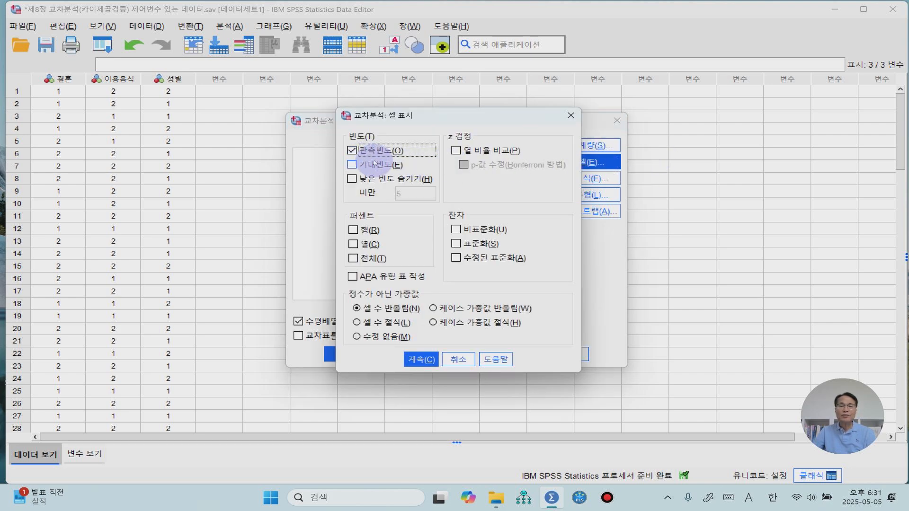
left_click(353, 231)
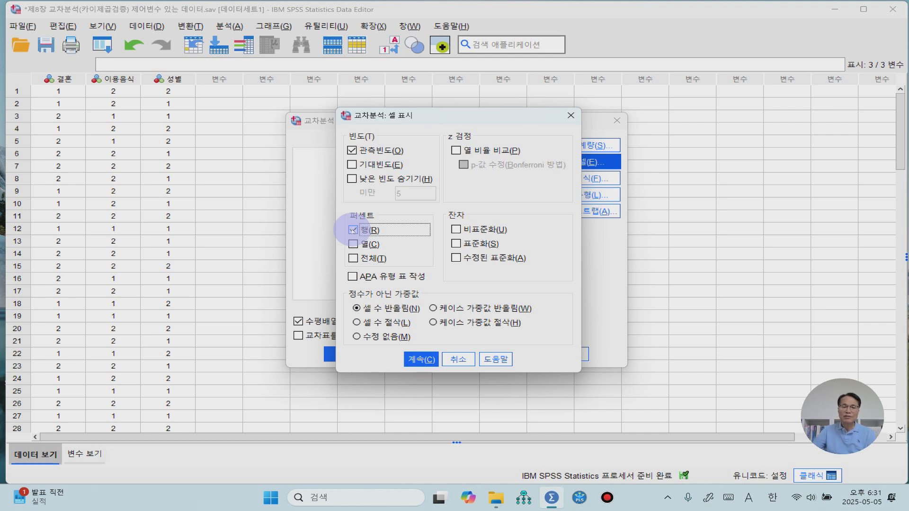
left_click(419, 360)
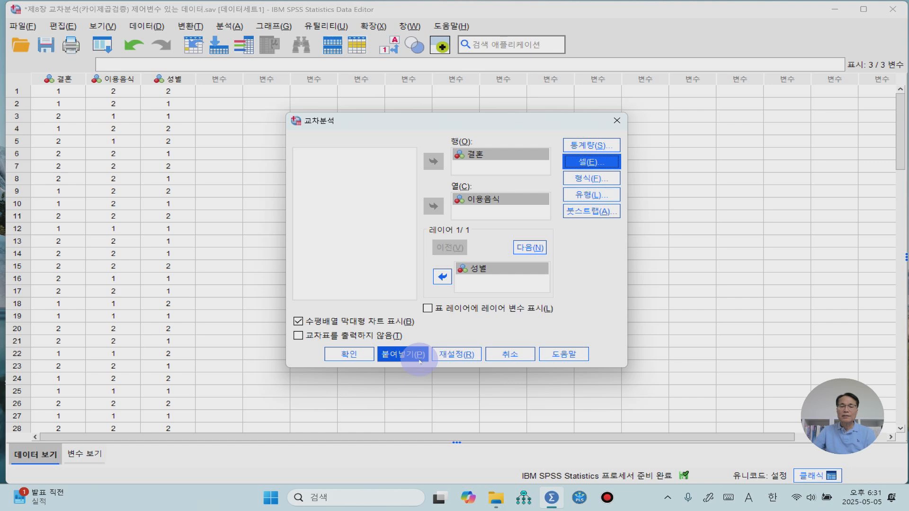
left_click(341, 356)
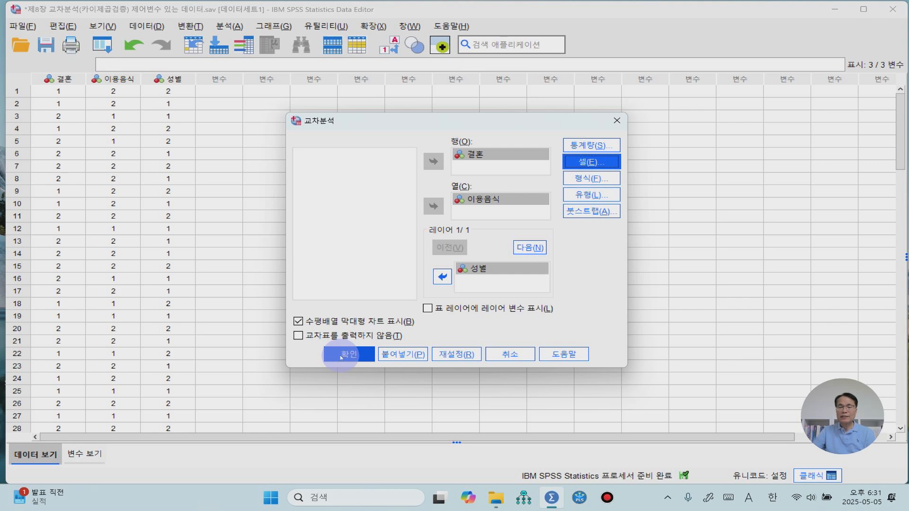
left_click(341, 356)
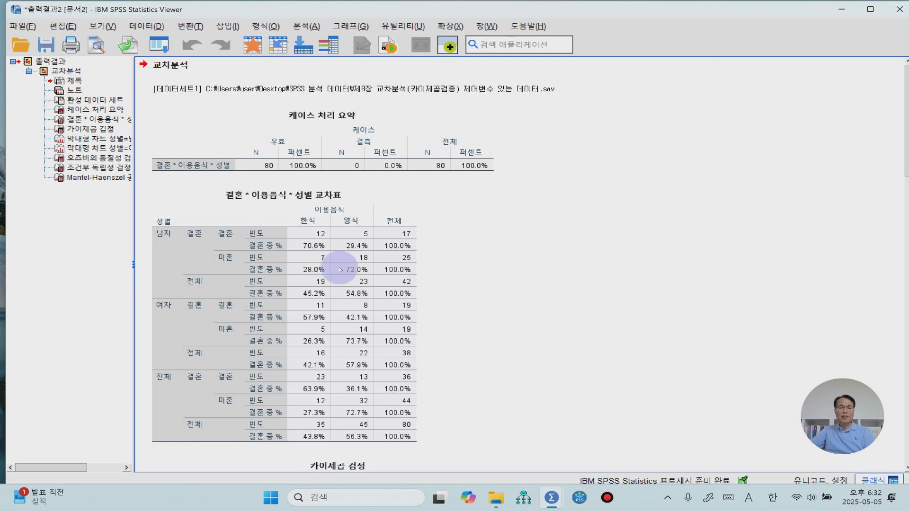
Step: Examine the crosstab output: the 결혼 * 이용음식 * 성별 table, 카이제곱 검정, bar charts by 성별, odds ratio homogeneity, conditional independence and Mantel-Haenszel estimates
left_click(397, 305)
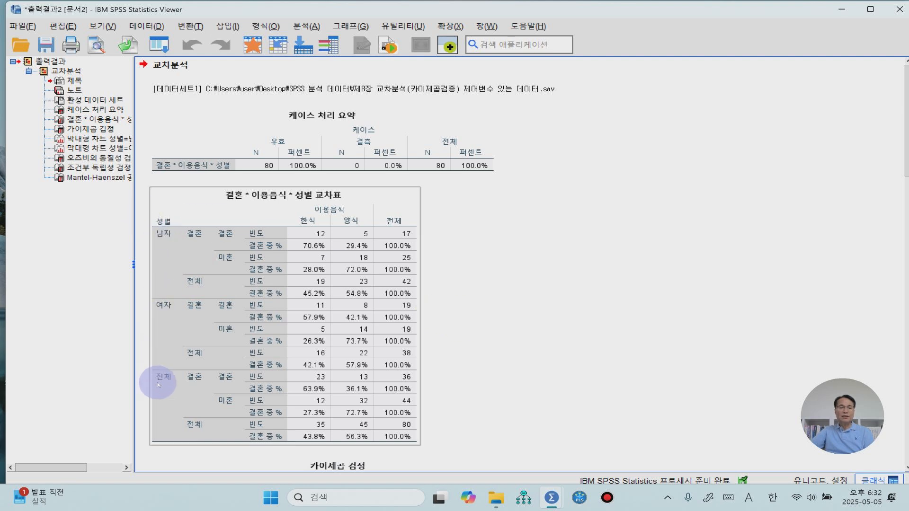
left_click(604, 352)
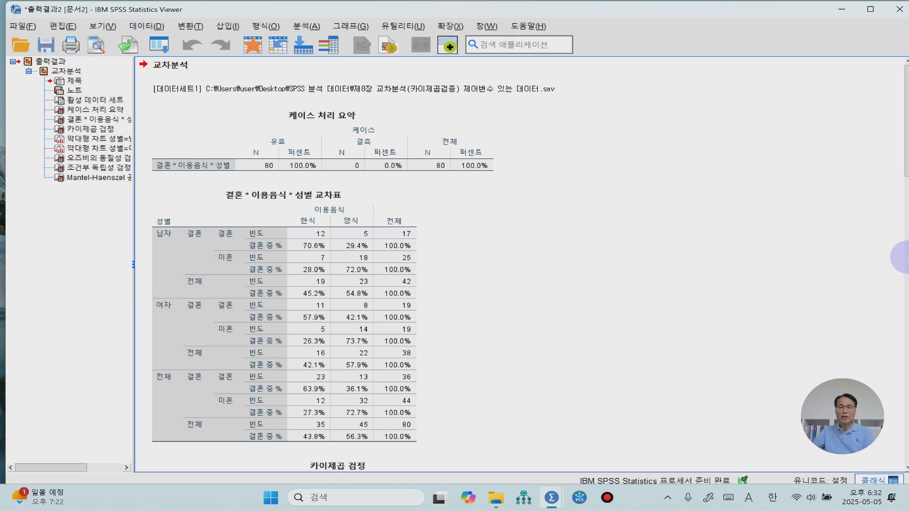
scroll(554, 292, "down", 10)
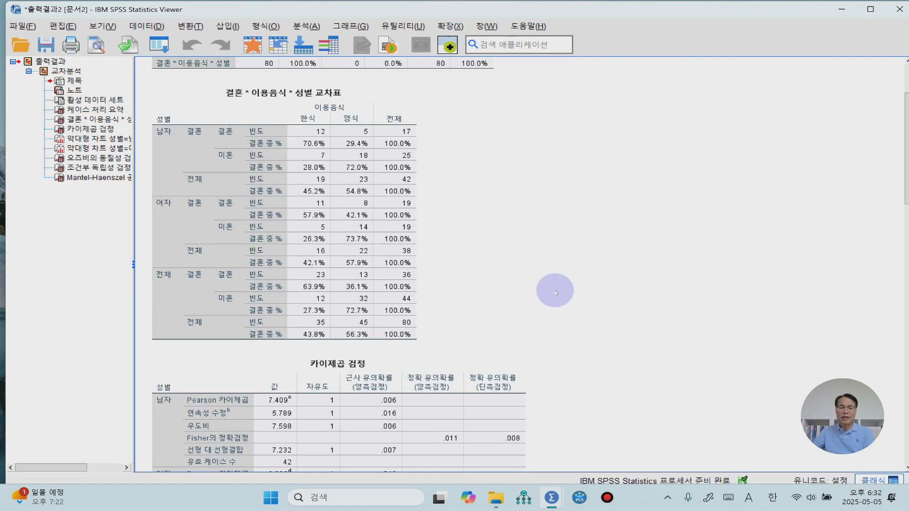
scroll(575, 302, "down", 2)
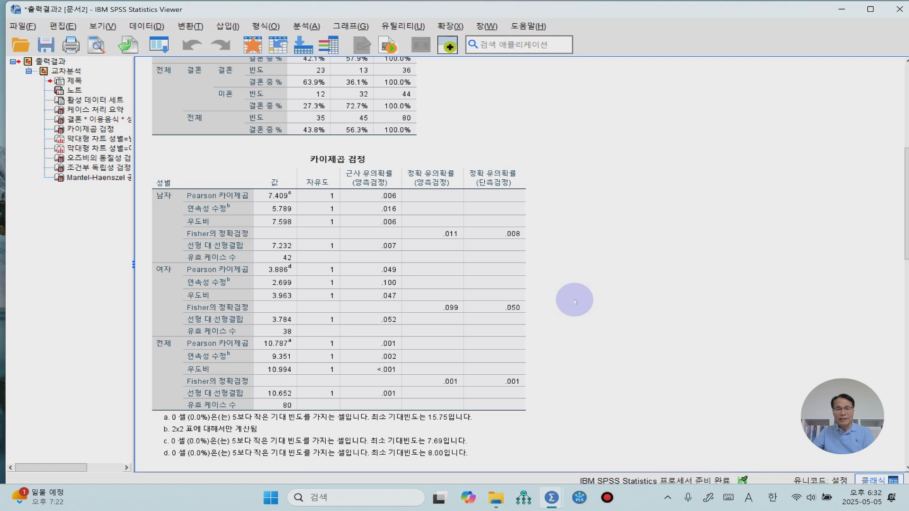
scroll(575, 302, "down", 4)
scroll(575, 301, "down", 10)
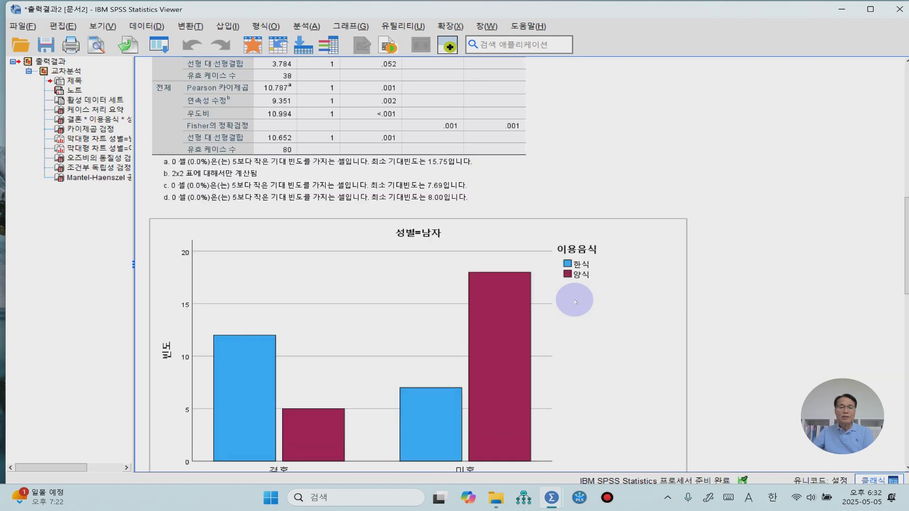
scroll(576, 301, "down", 6)
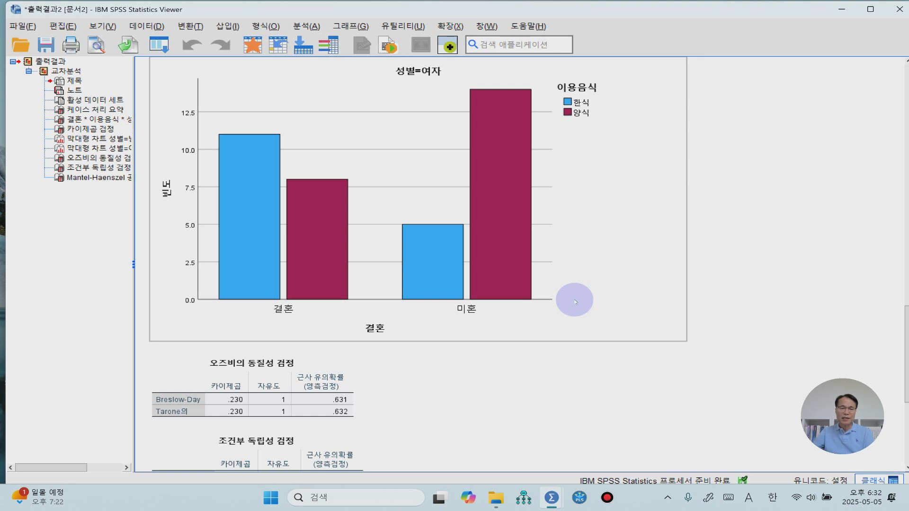
scroll(575, 301, "down", 3)
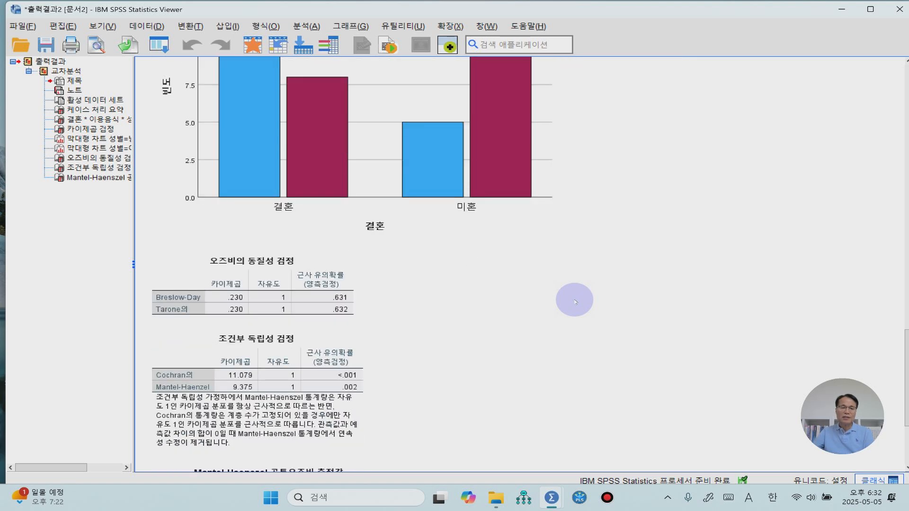
scroll(575, 302, "down", 3)
scroll(575, 302, "down", 1)
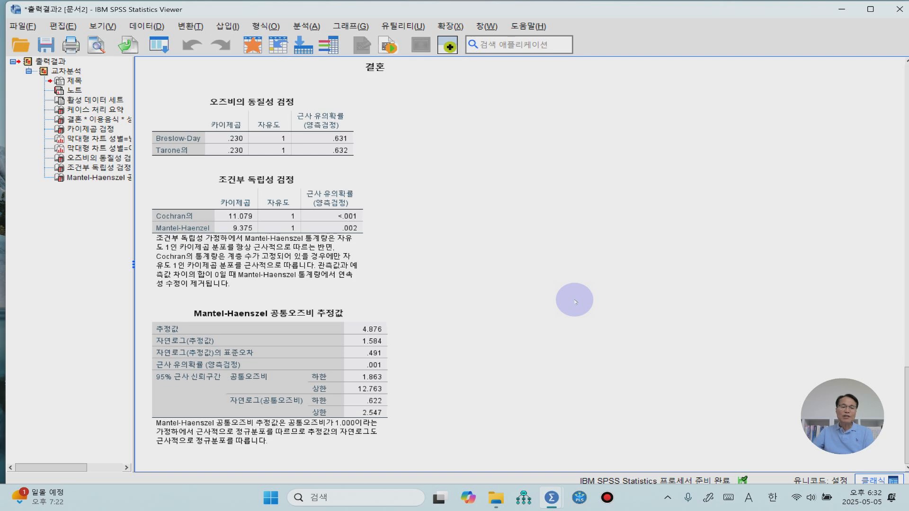